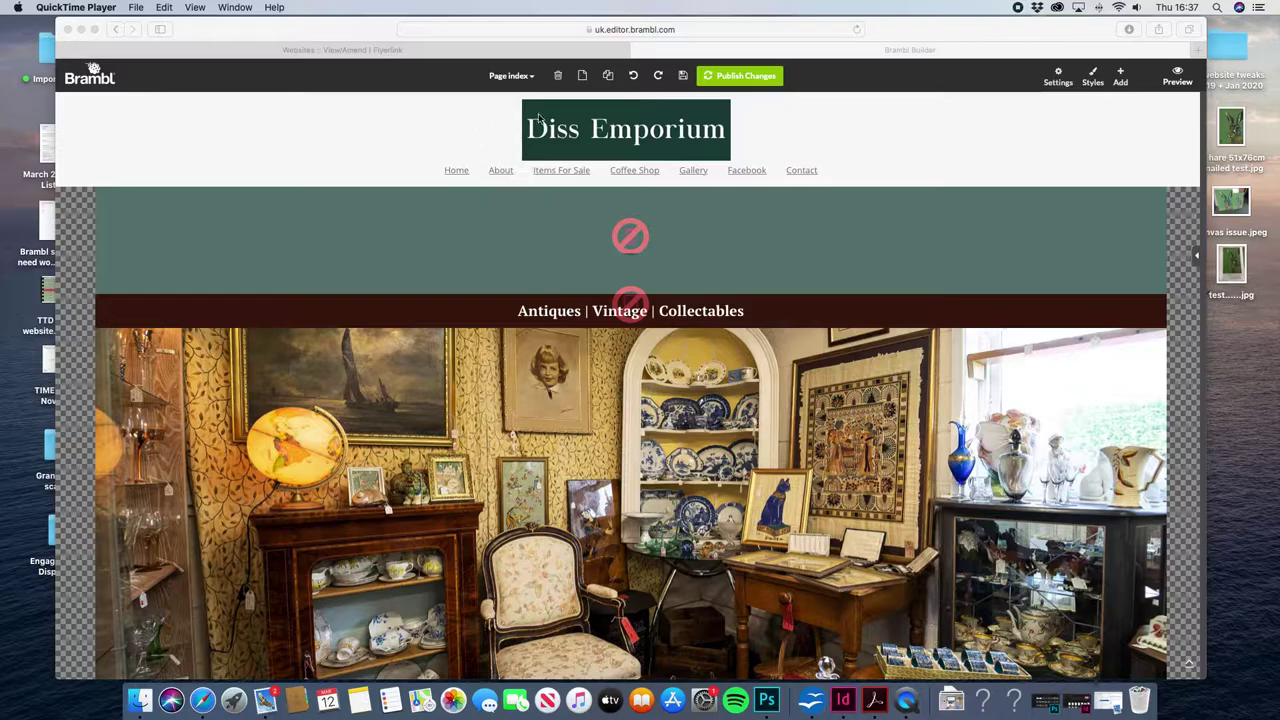
- Copy the #19423a background colour from the 'Our ever changing stock includes' banner's settings
scroll(517, 166, down, 15)
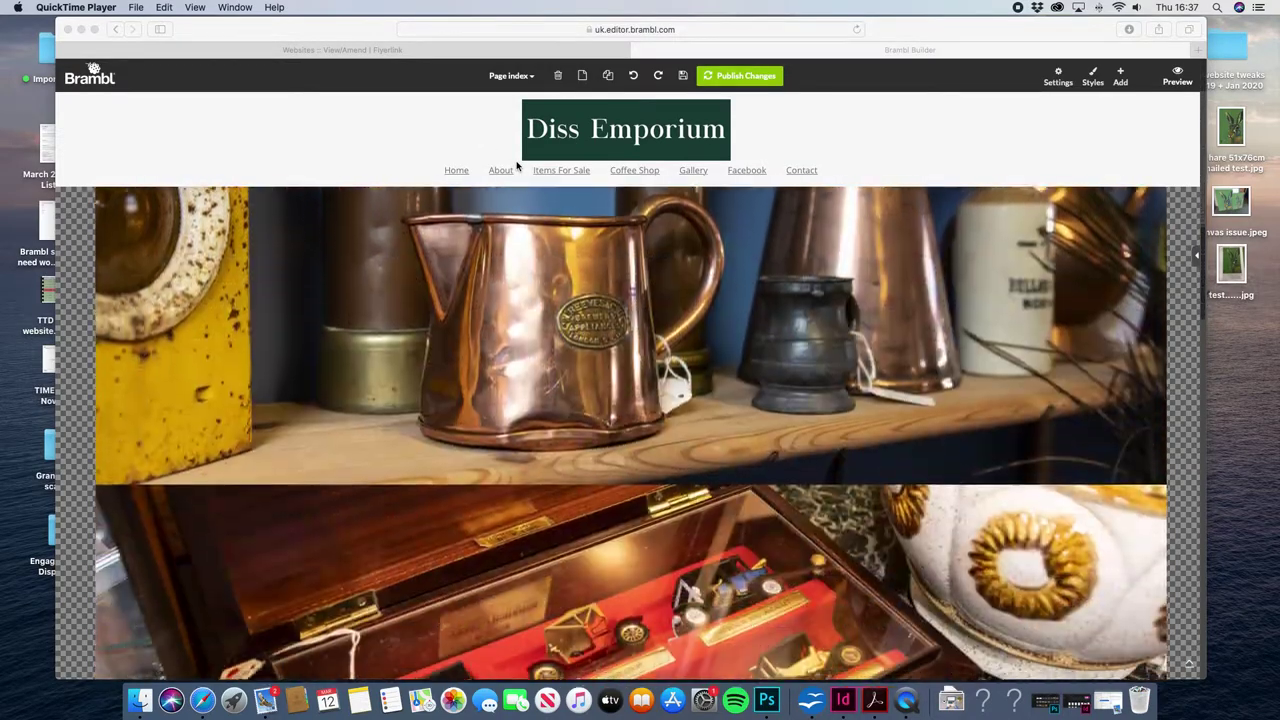
scroll(517, 166, down, 15)
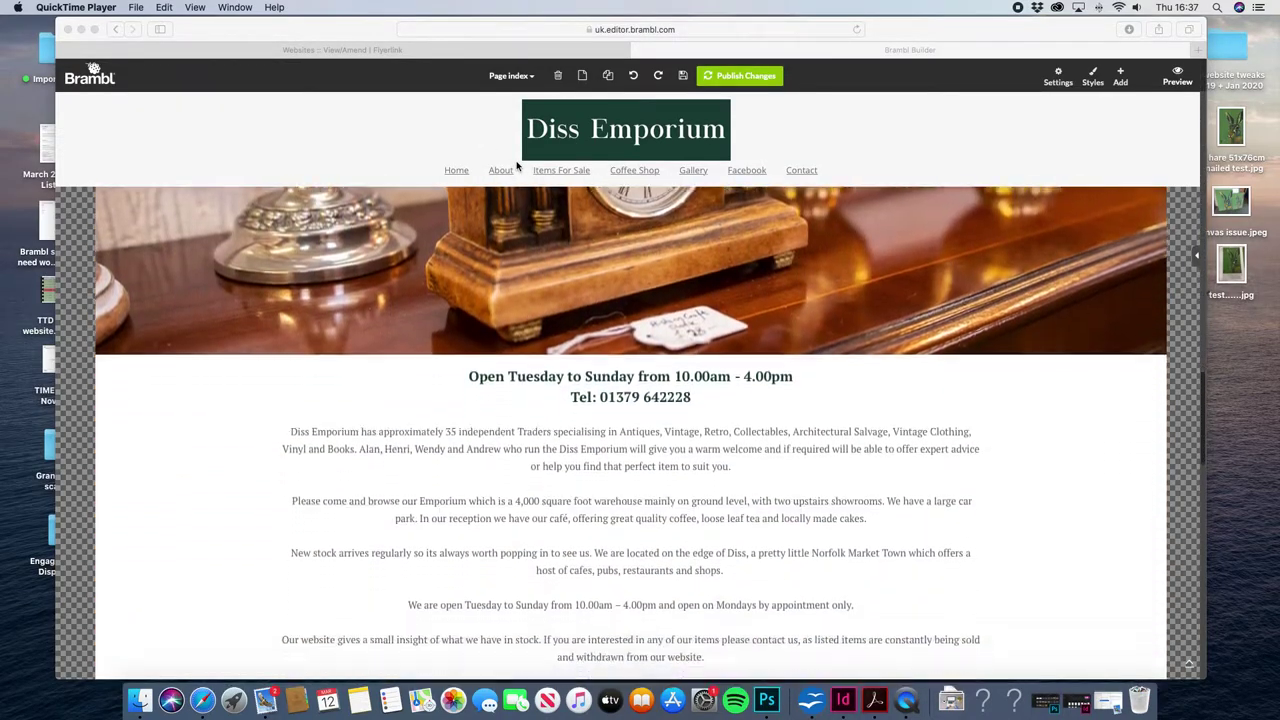
scroll(517, 166, down, 8)
click(404, 491)
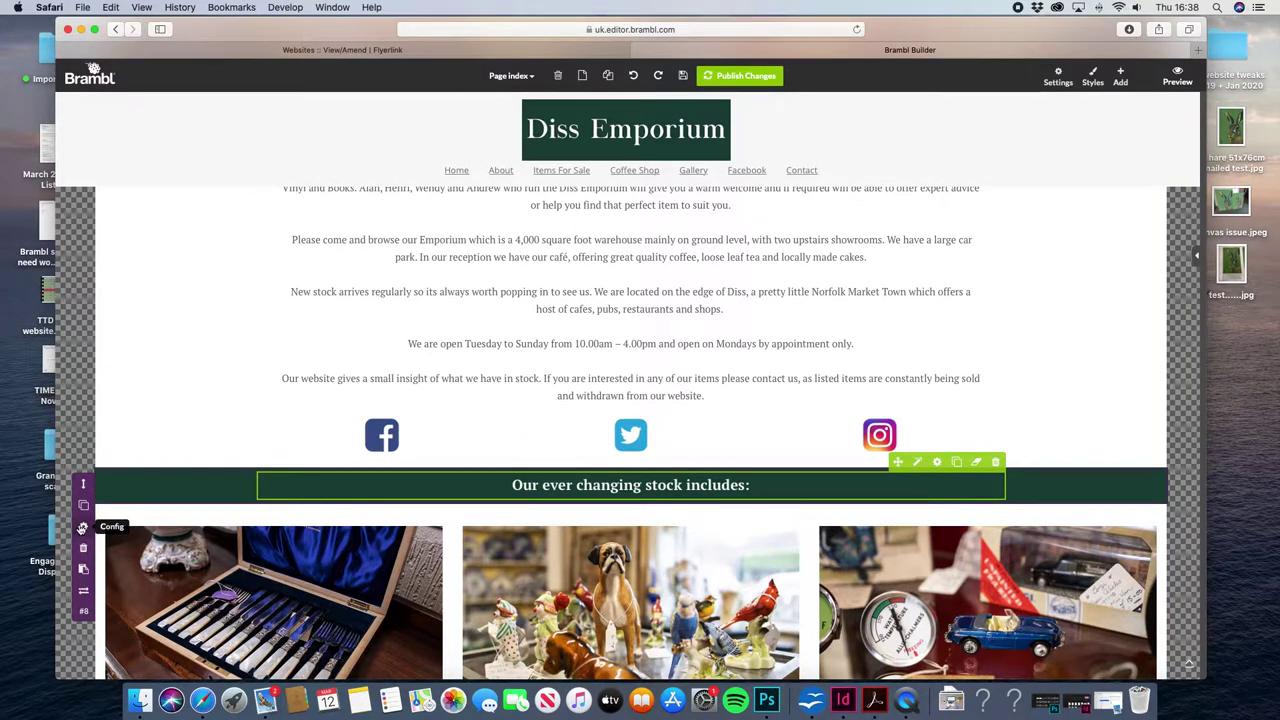
click(82, 528)
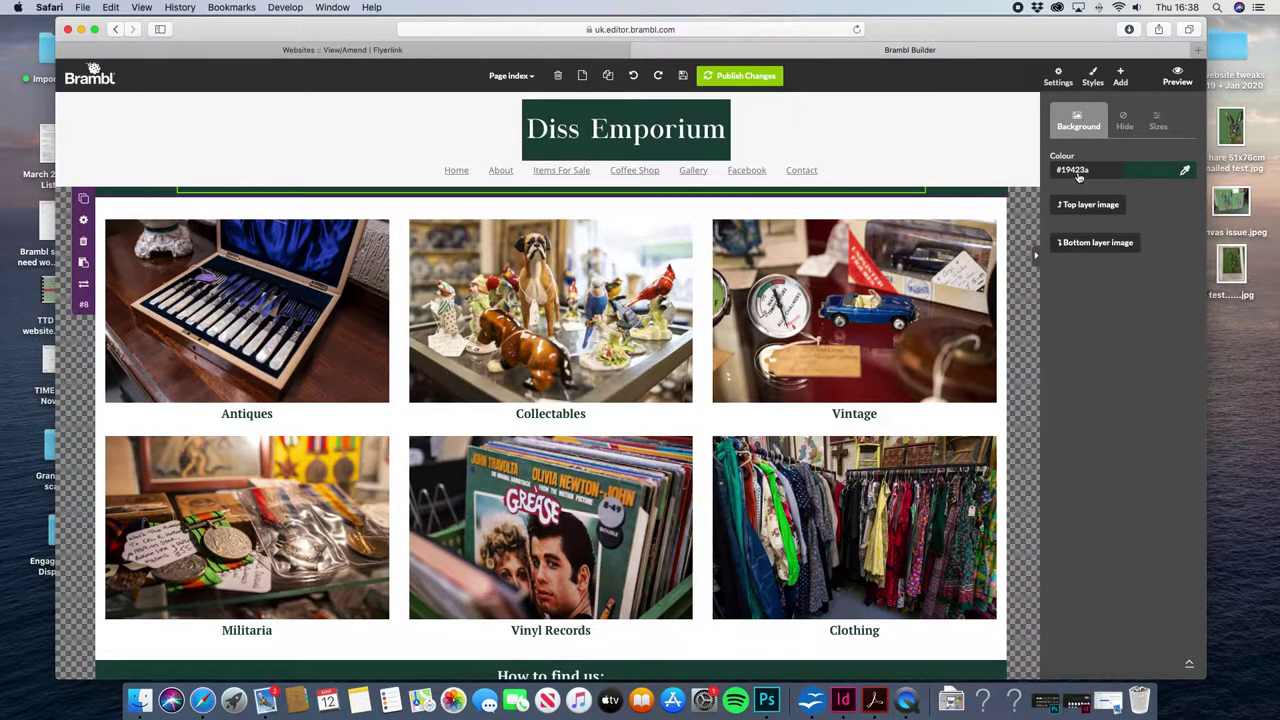
click(1076, 170)
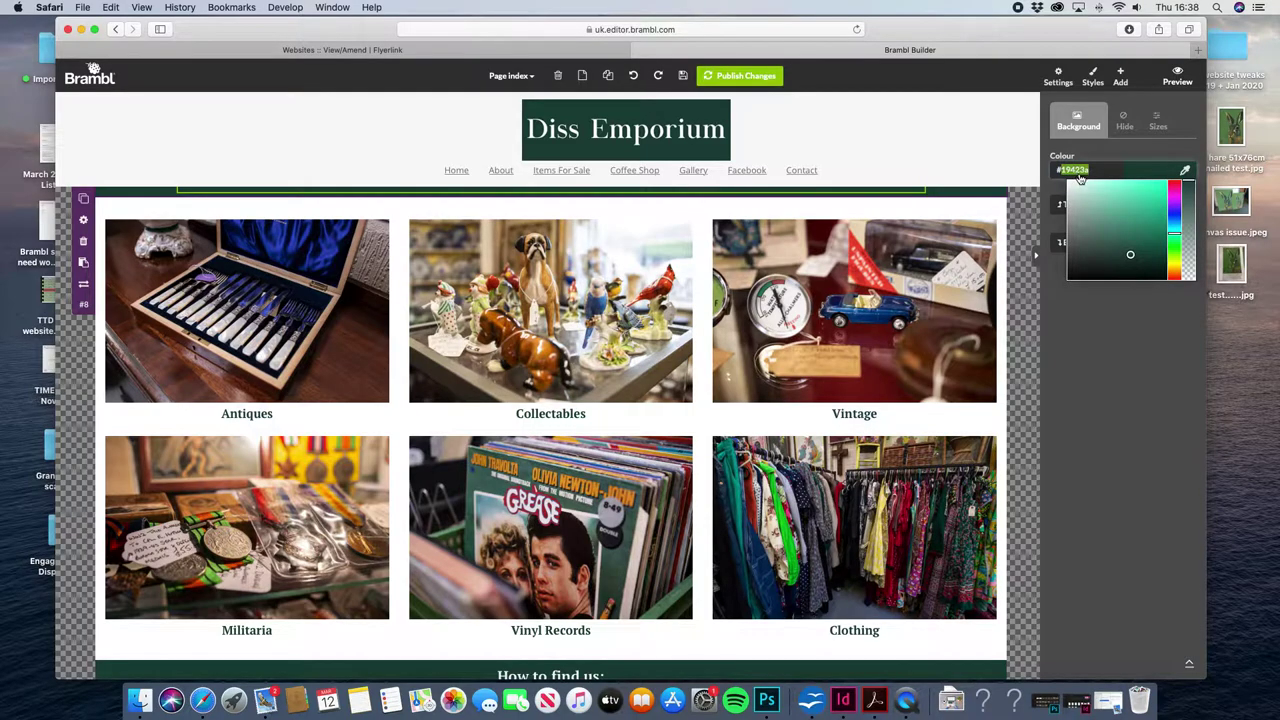
click(118, 7)
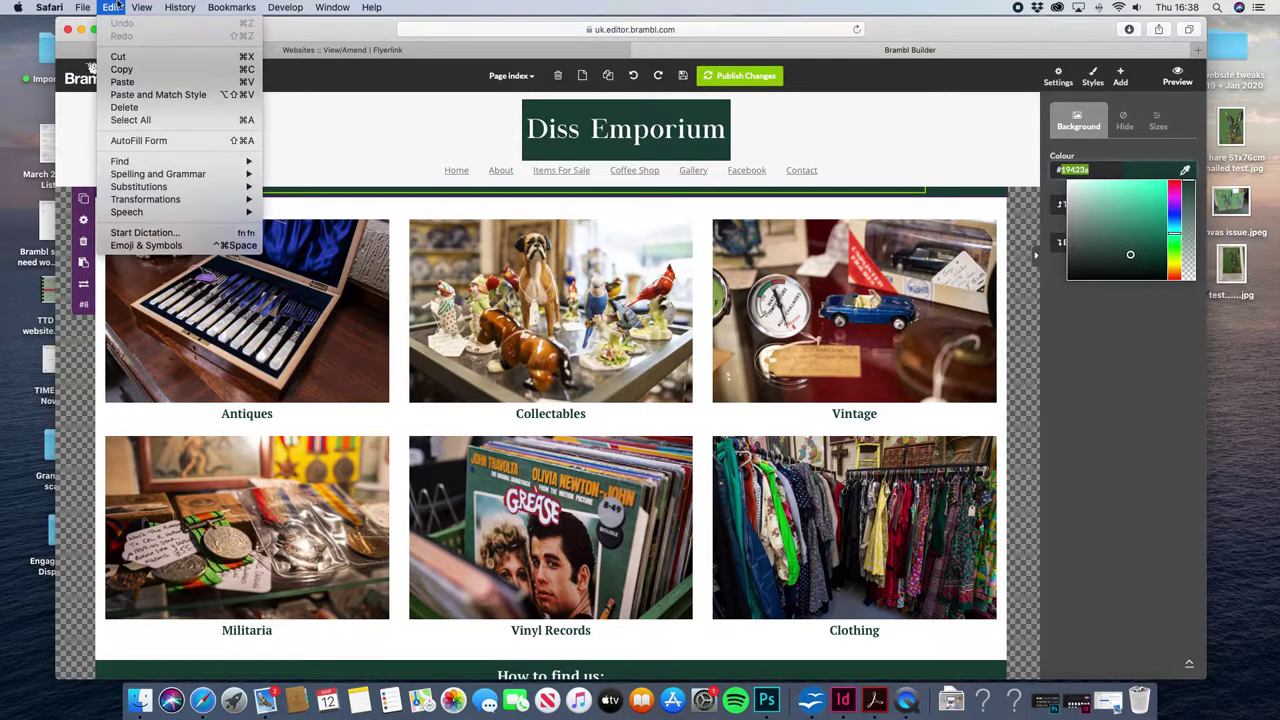
click(150, 72)
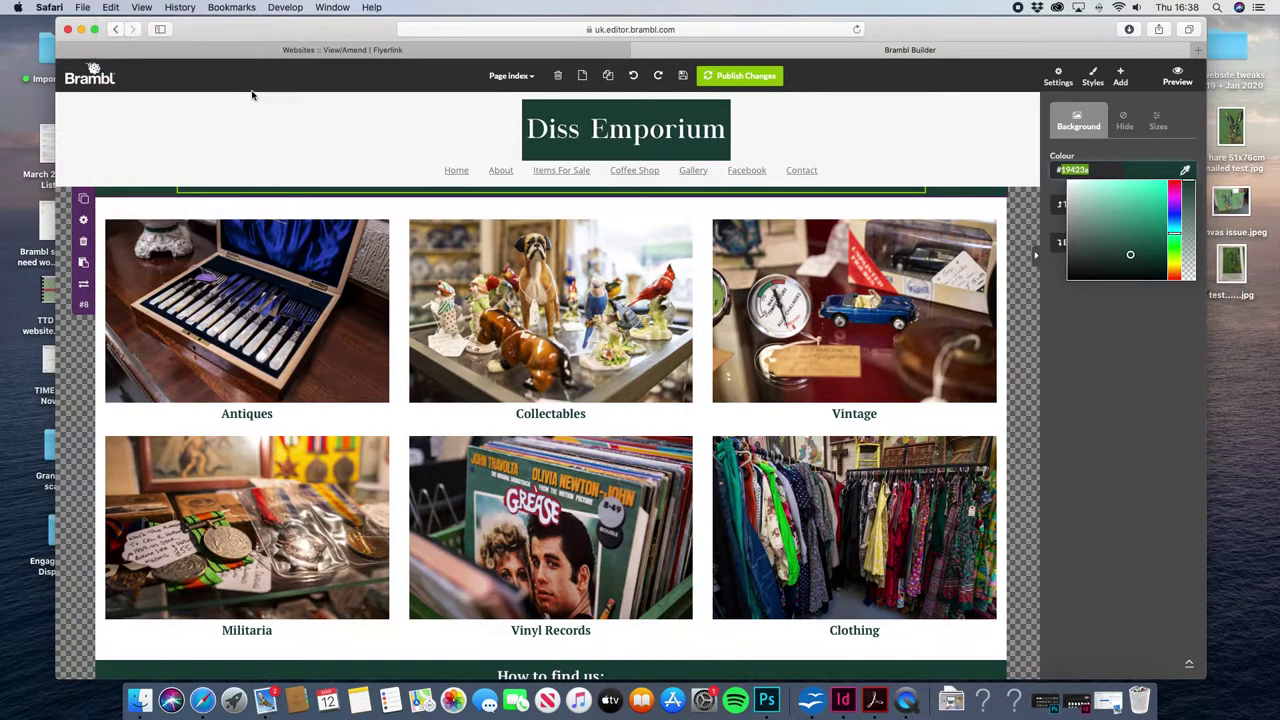
click(1119, 361)
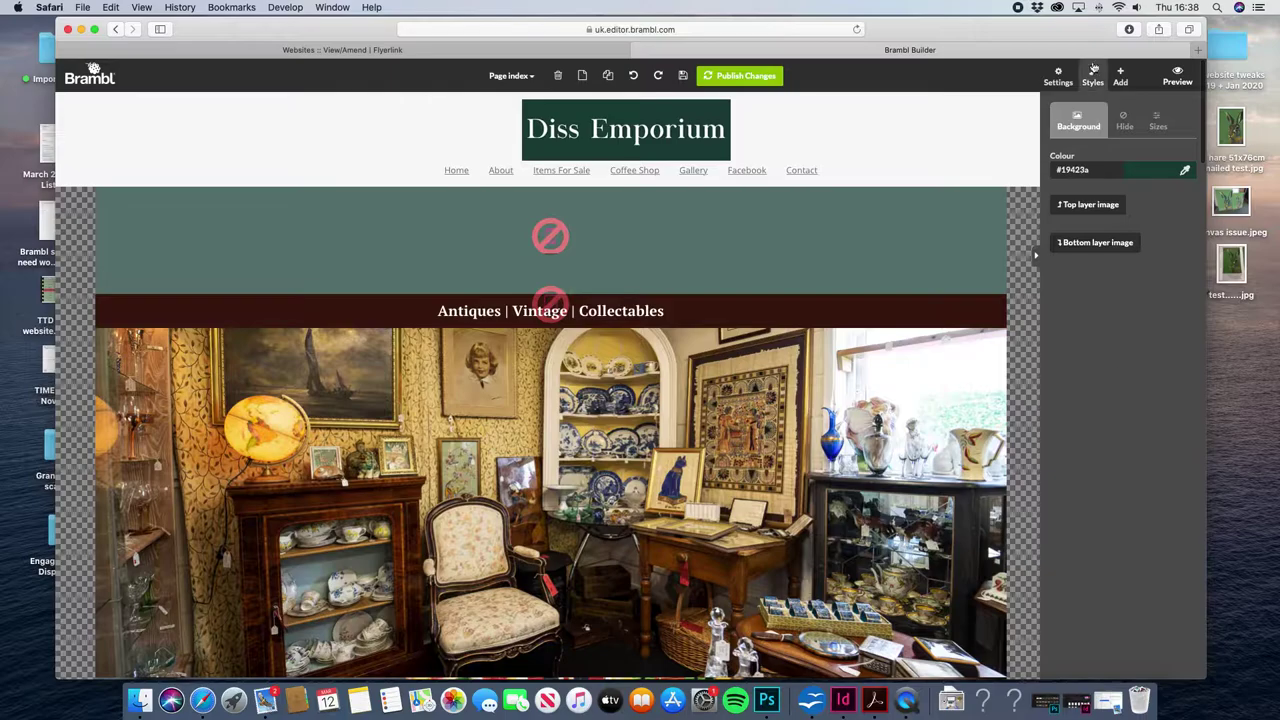
- Replace the menu header background #f8f8f8 with the pasted #19423a in Menus > Colours
click(1094, 70)
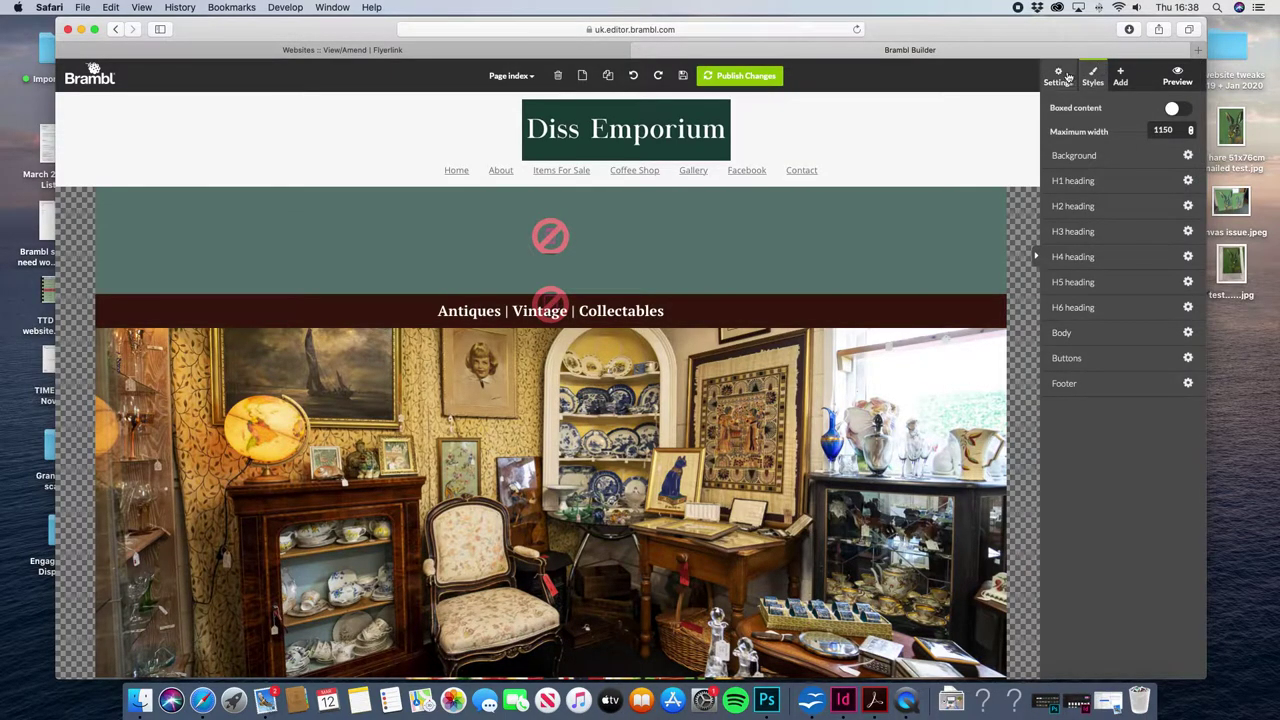
click(1062, 76)
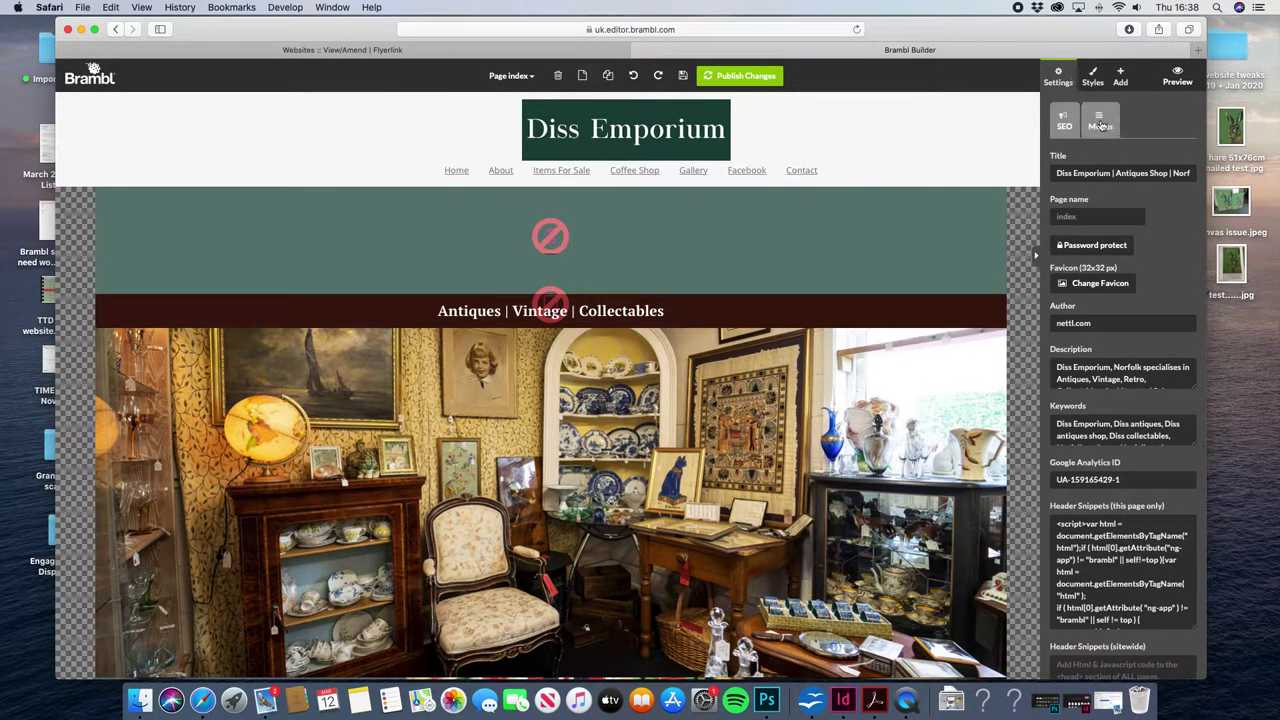
click(1101, 126)
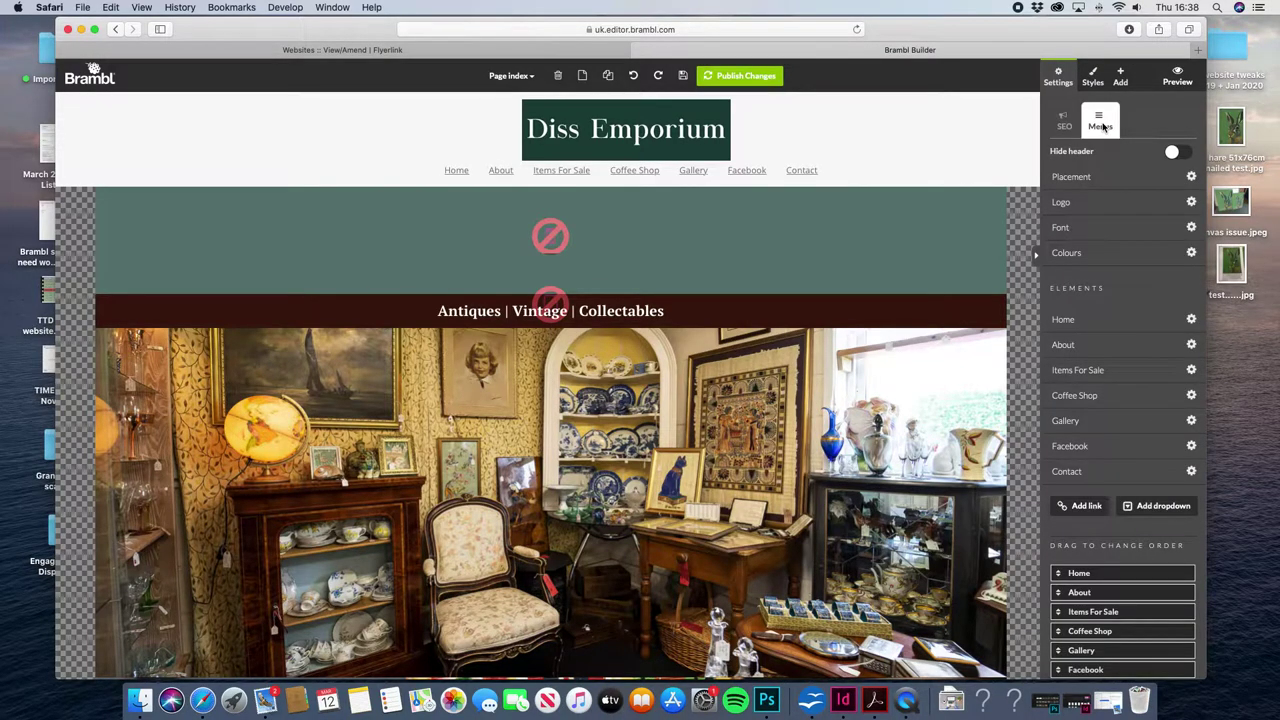
click(1067, 255)
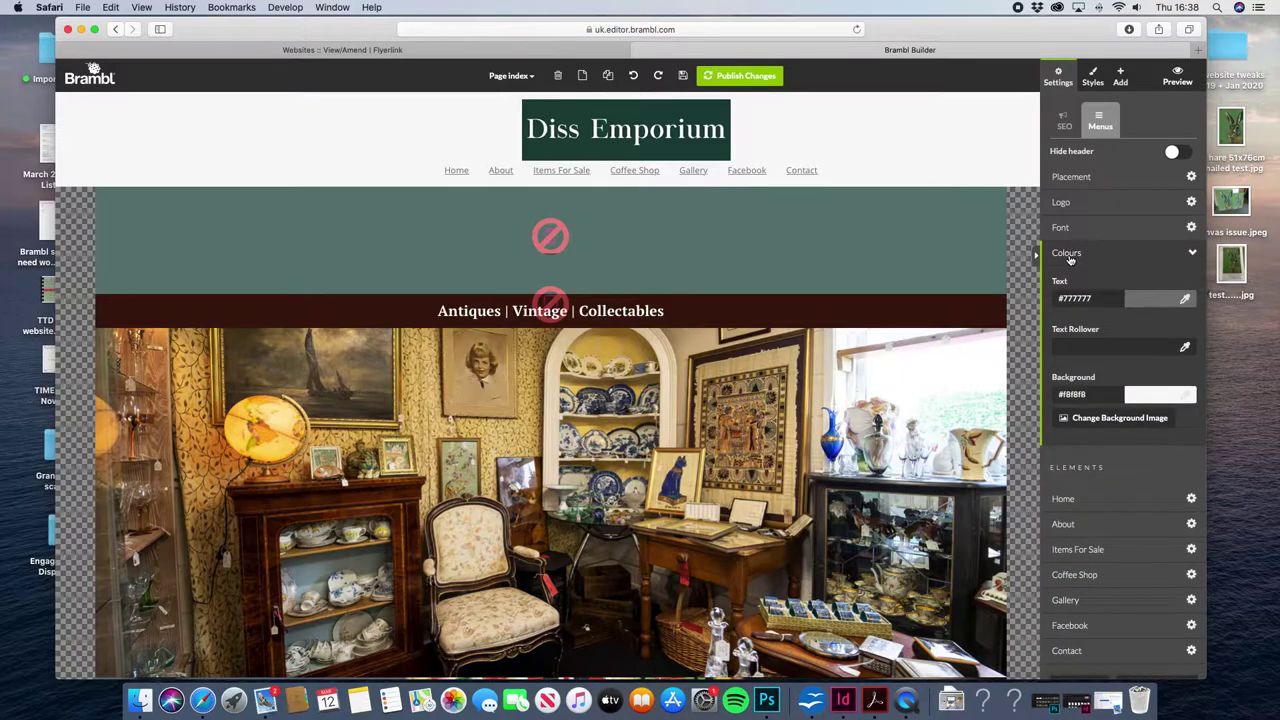
click(1081, 398)
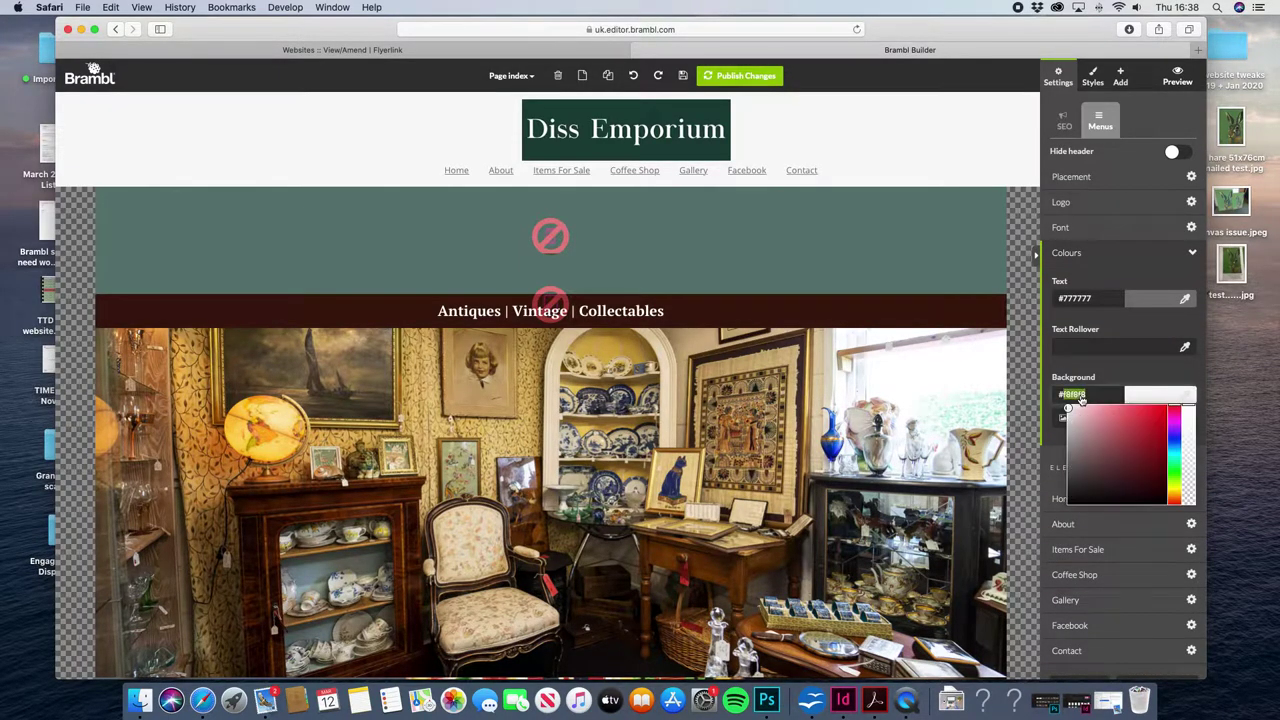
double_click(1081, 398)
click(110, 7)
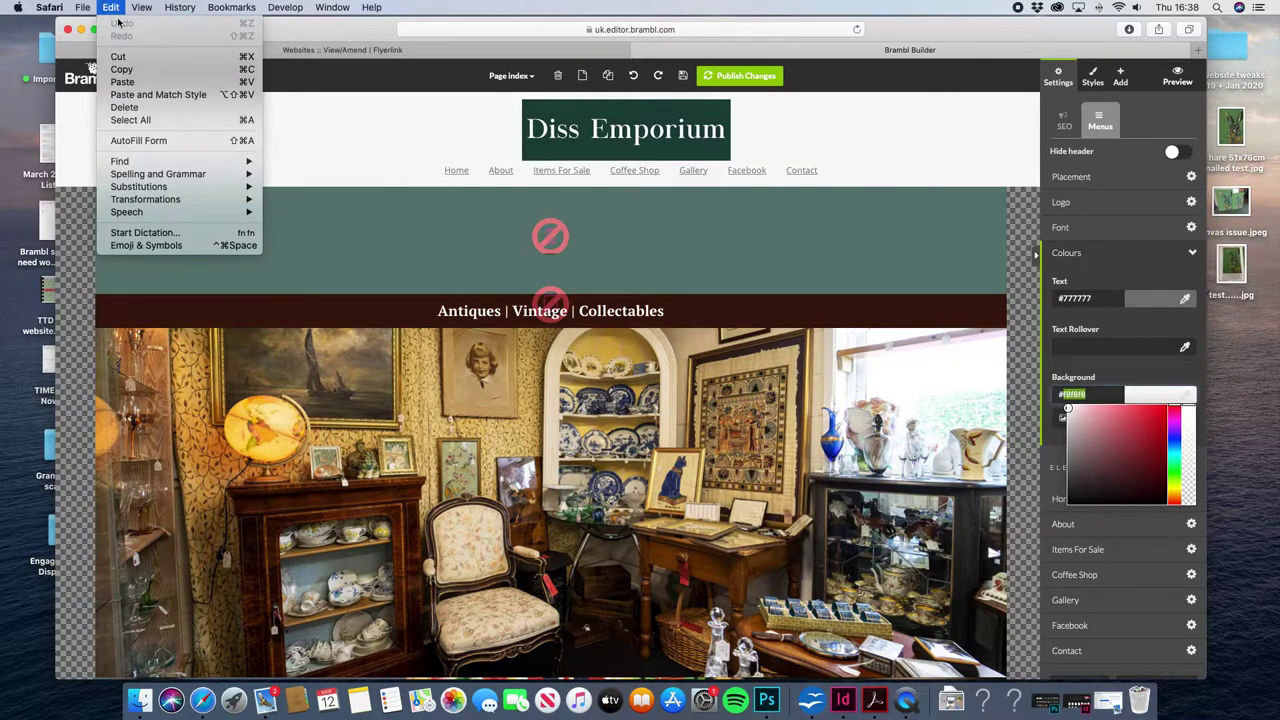
click(122, 81)
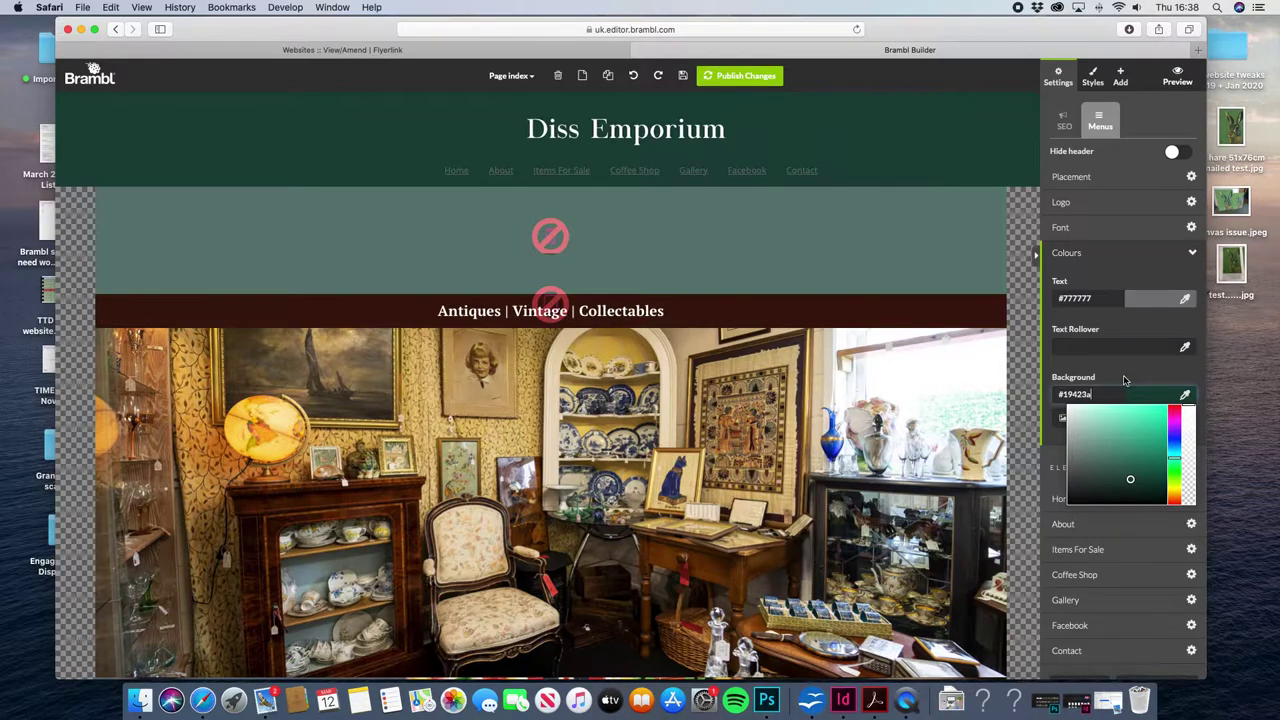
- Change the header menu Text colour from #777777 to white #ffffff
click(1104, 299)
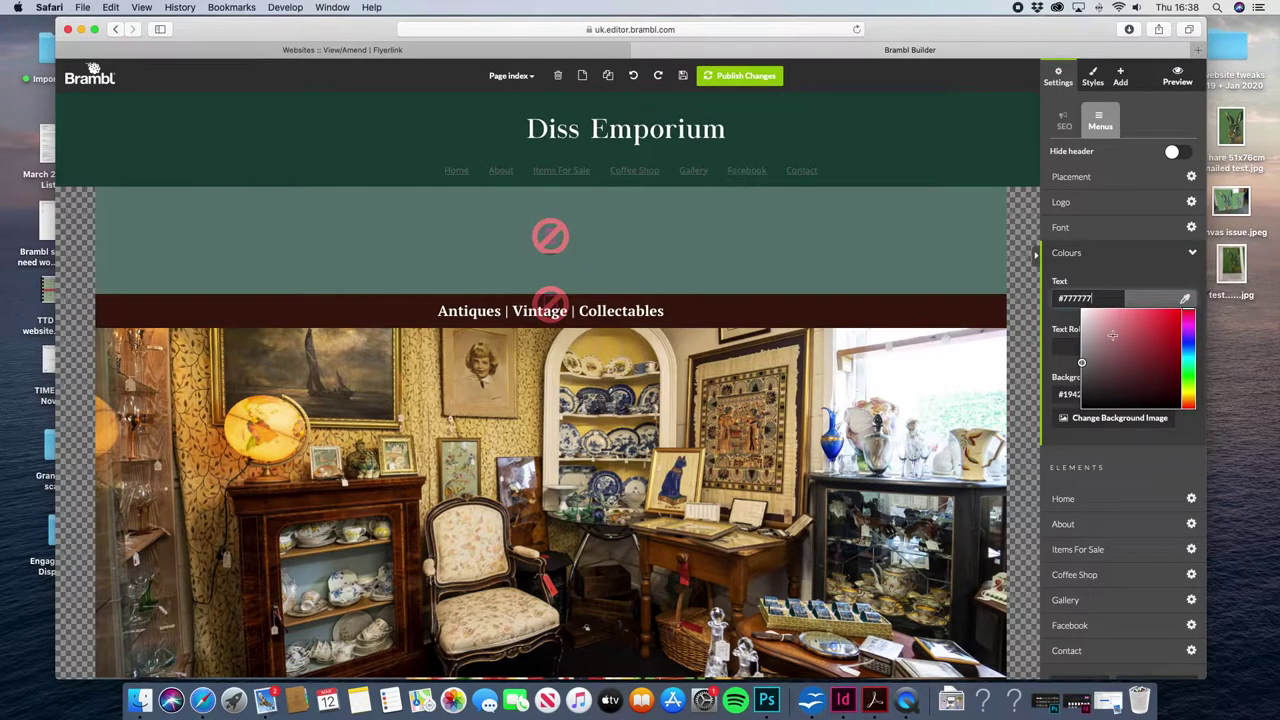
click(1081, 312)
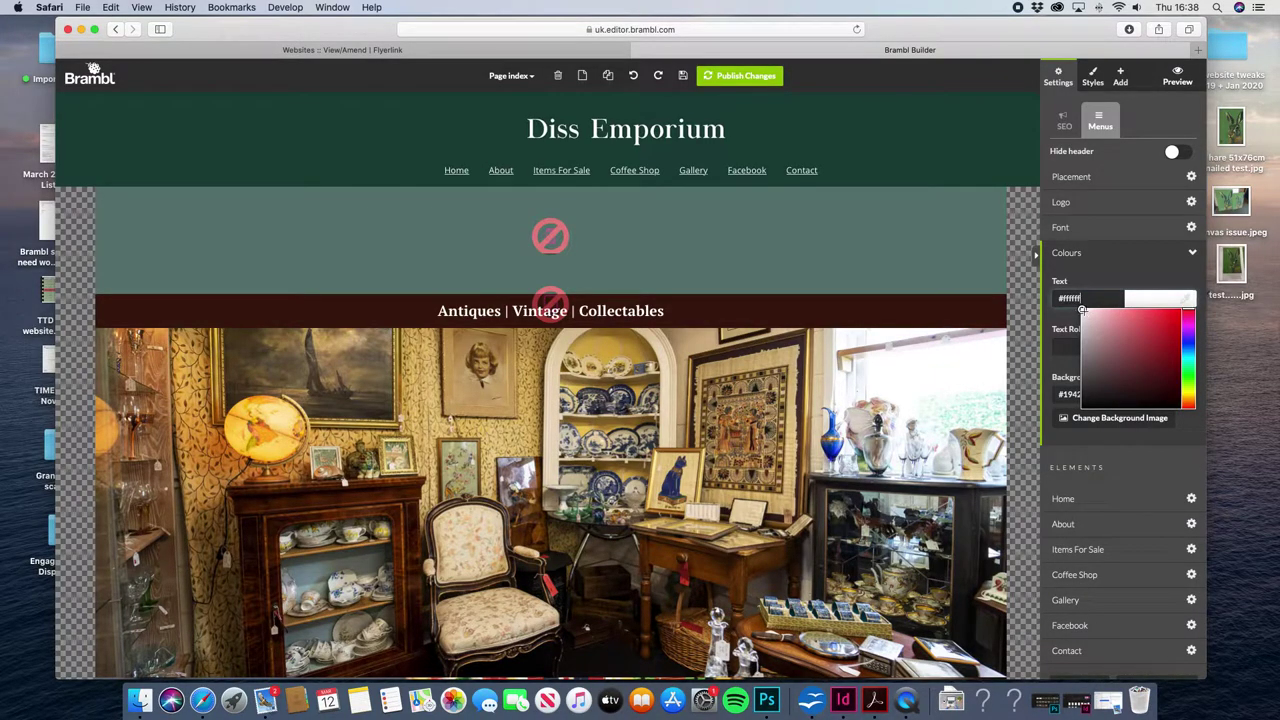
click(1092, 266)
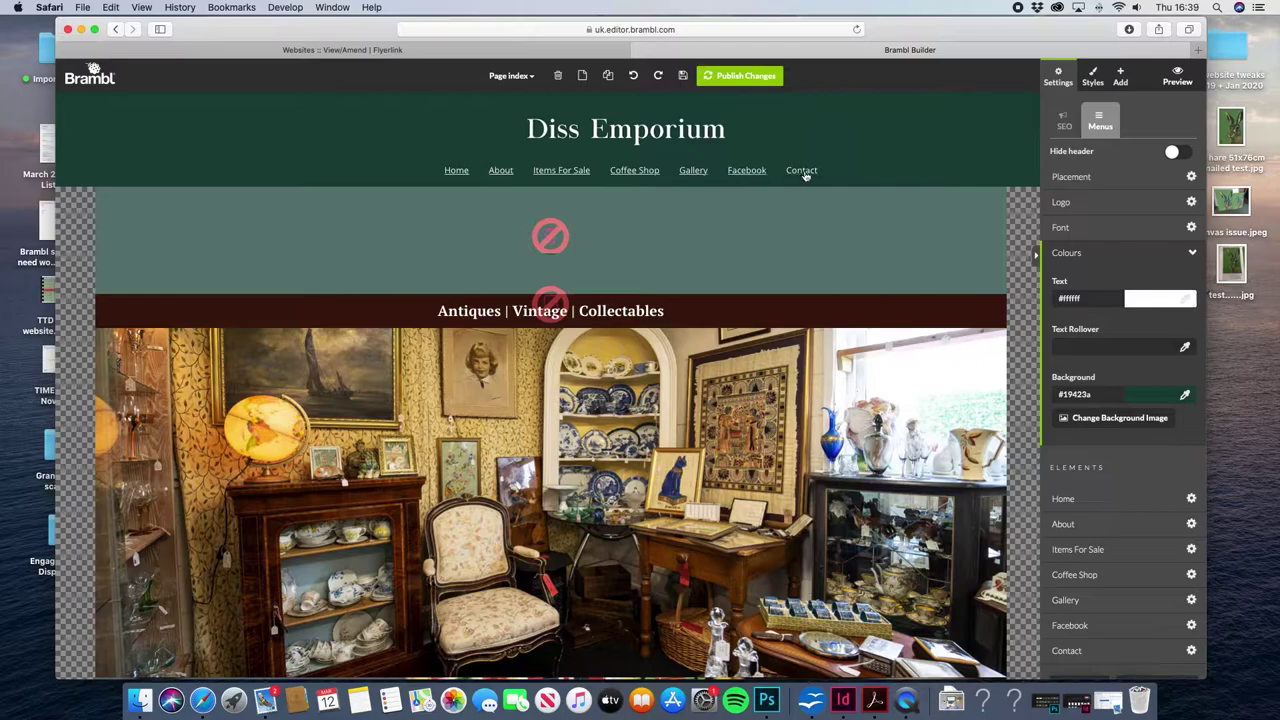
- Copy the header background value #19423a into the Text Rollover colour field
click(1075, 396)
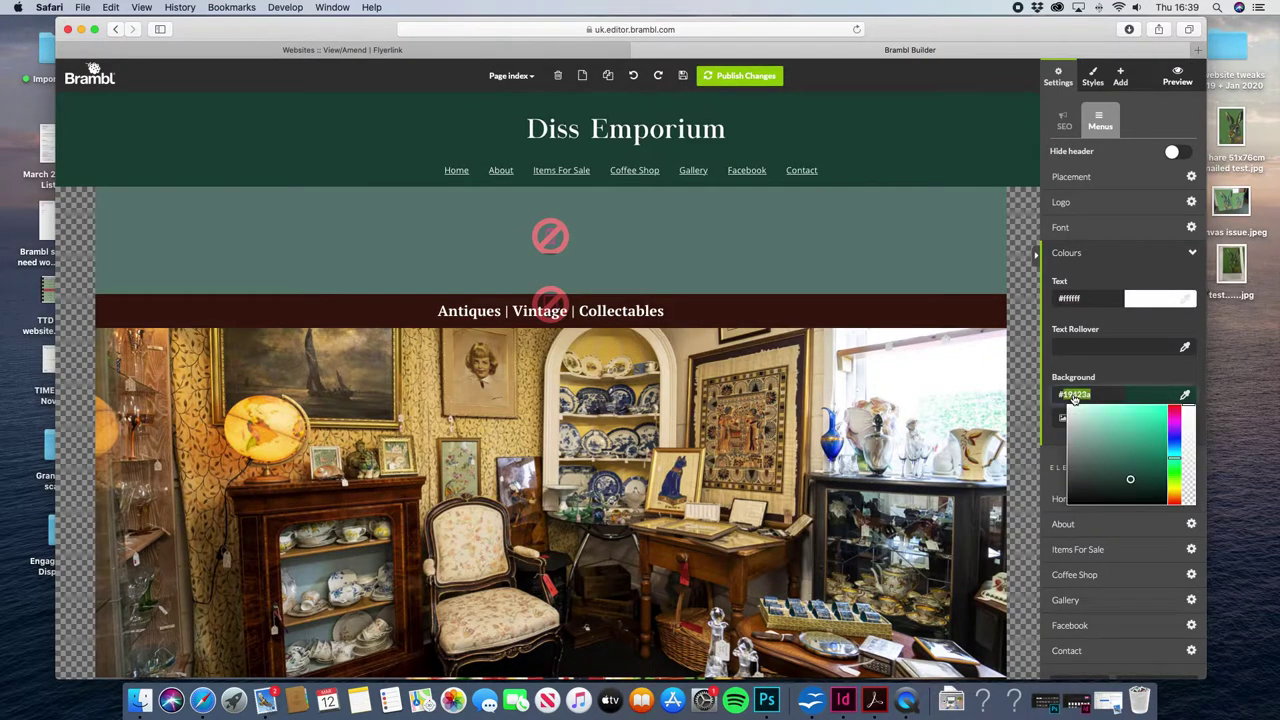
double_click(1076, 396)
click(118, 6)
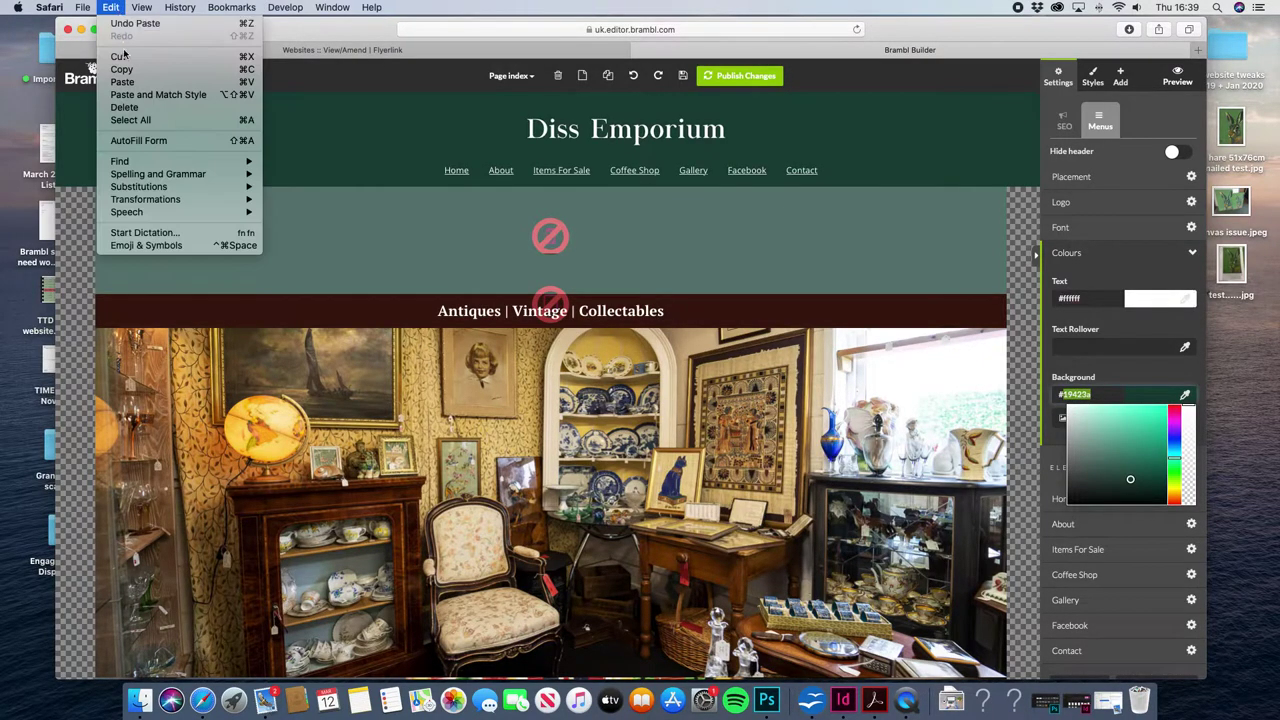
click(128, 70)
click(1094, 350)
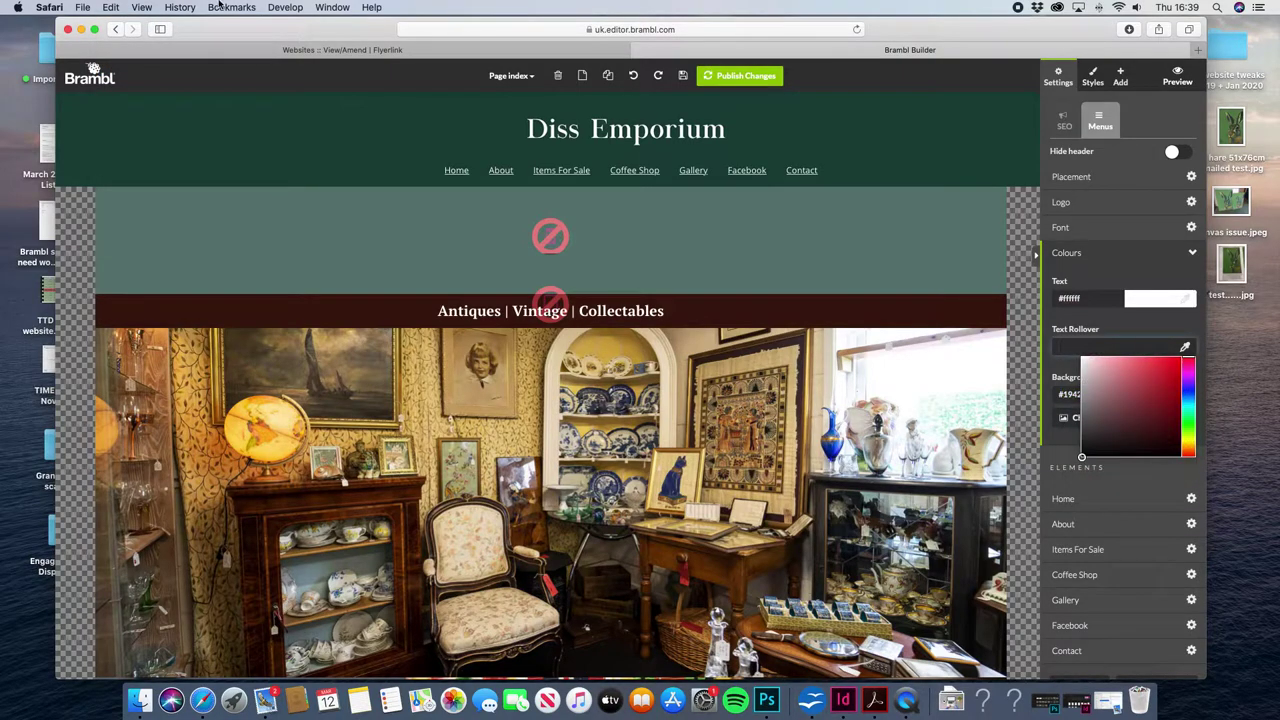
click(110, 7)
click(128, 84)
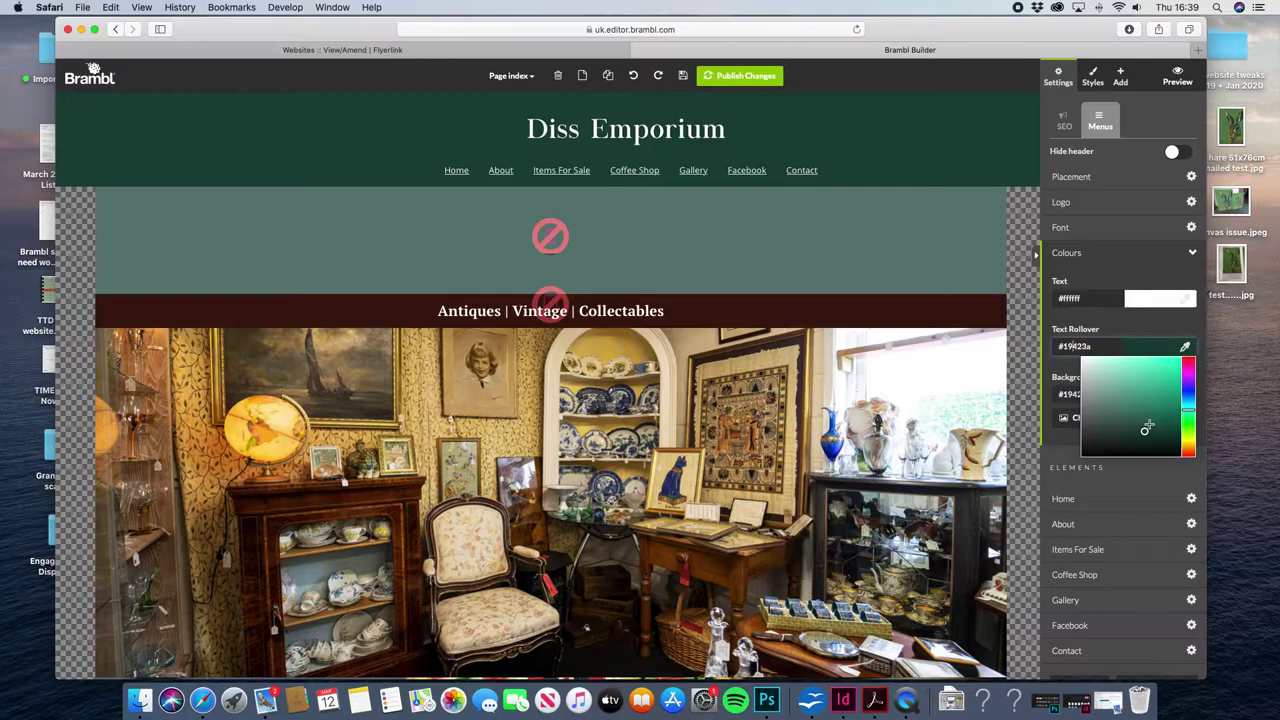
- Lighten the rollover colour in the picker to the green #1da38b
drag(1148, 428, 1165, 387)
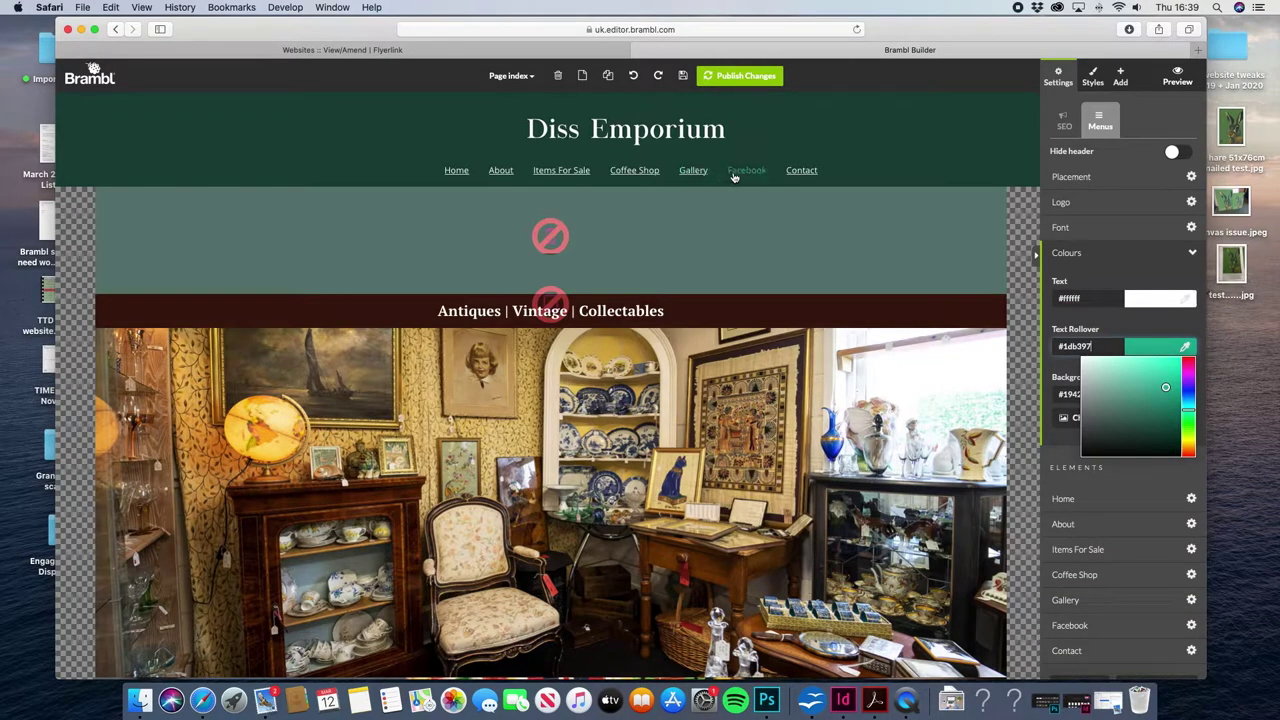
click(1163, 392)
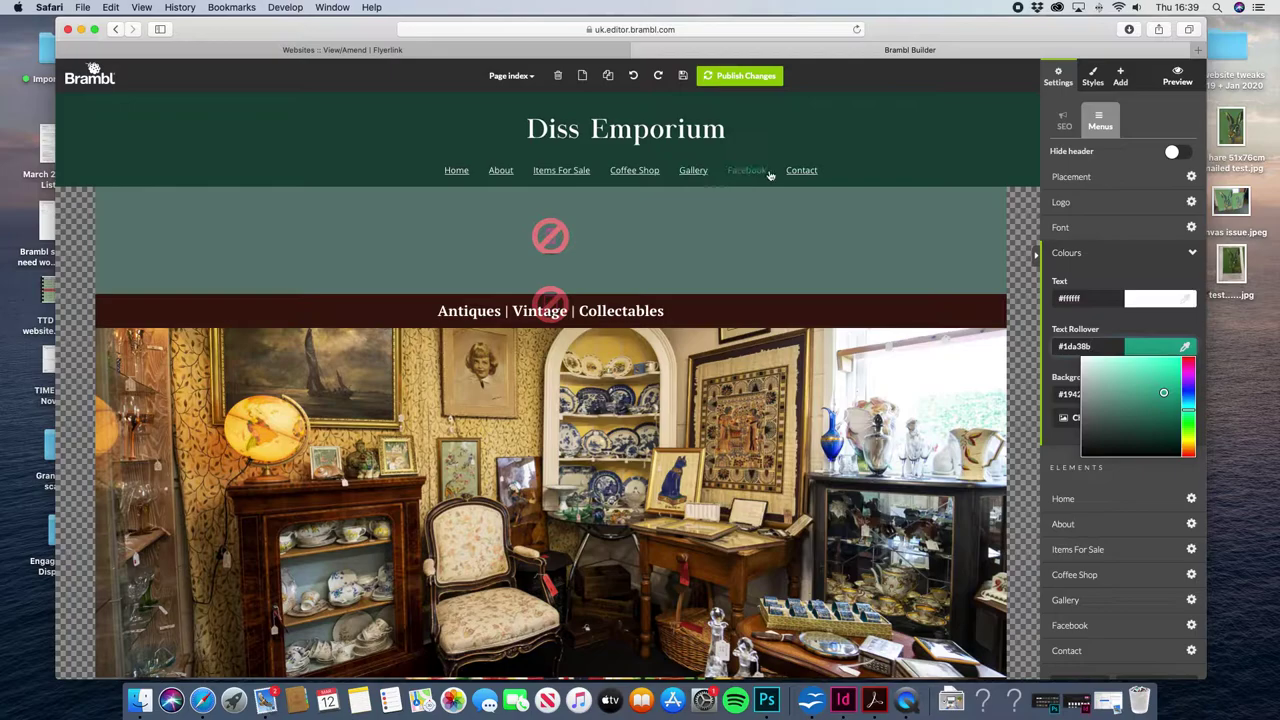
click(1108, 328)
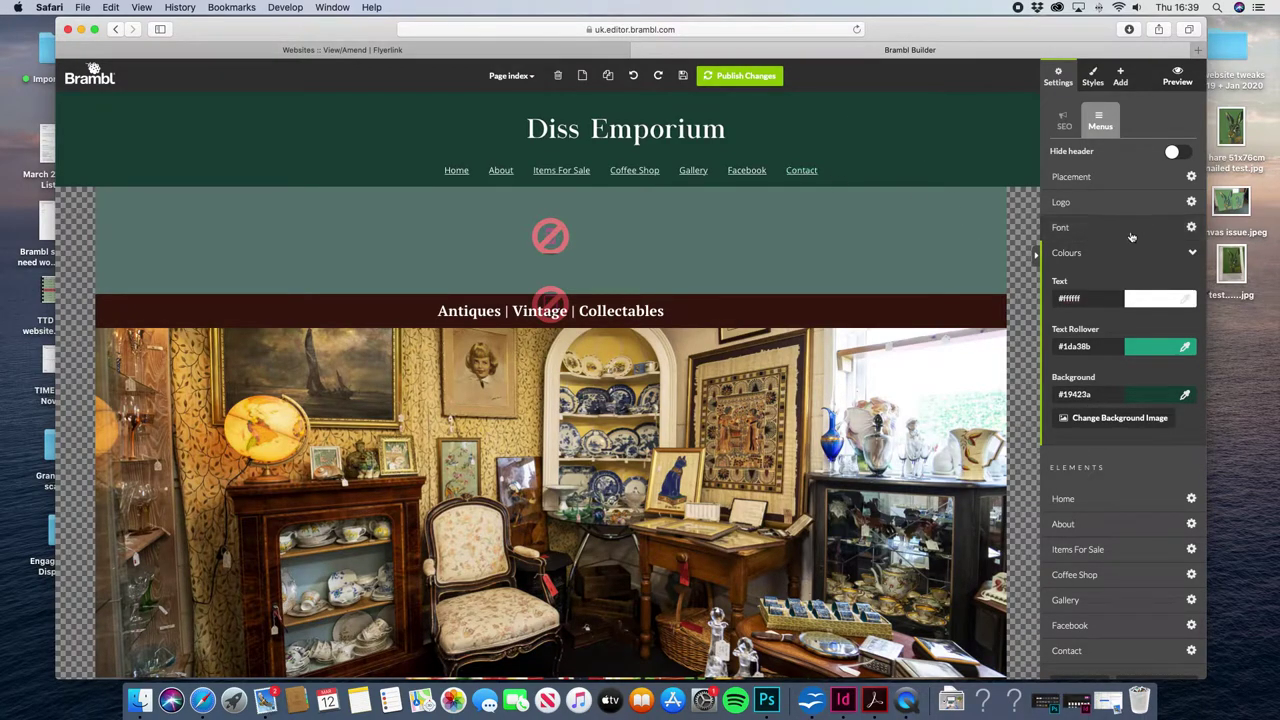
- Set the header menu font to Open Sans with the 600 semi-bold style
click(1058, 230)
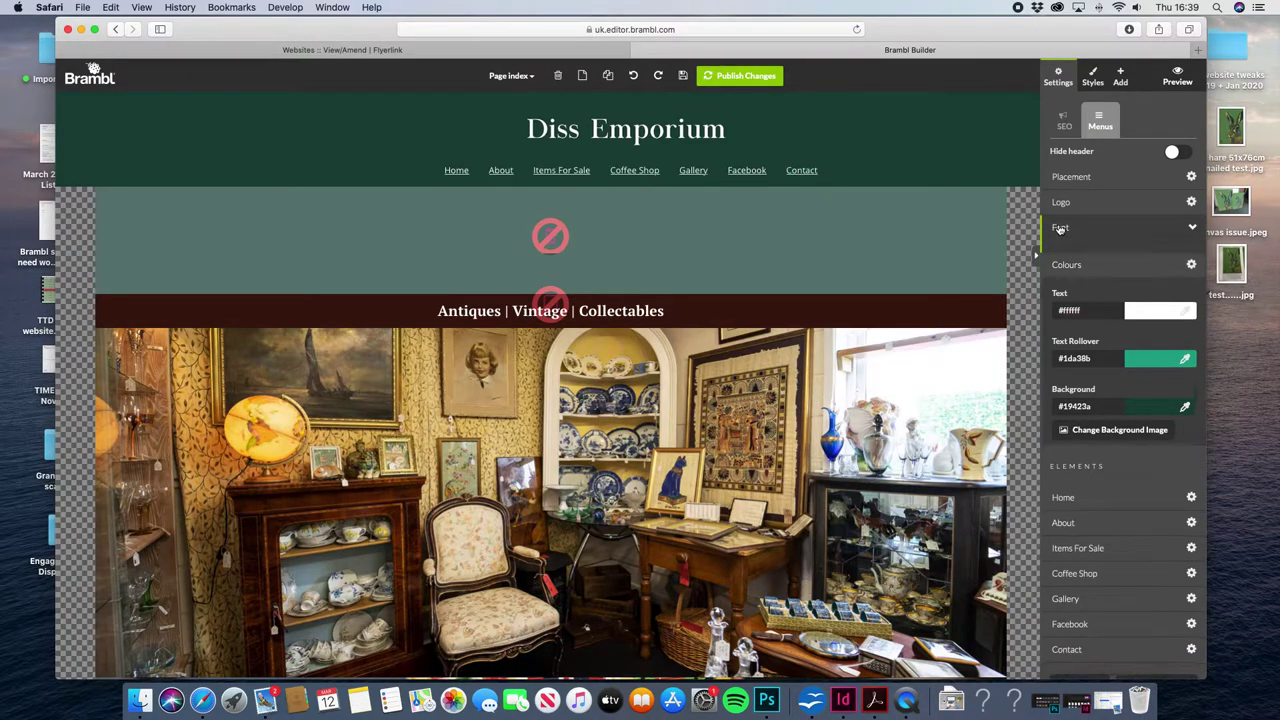
click(1066, 233)
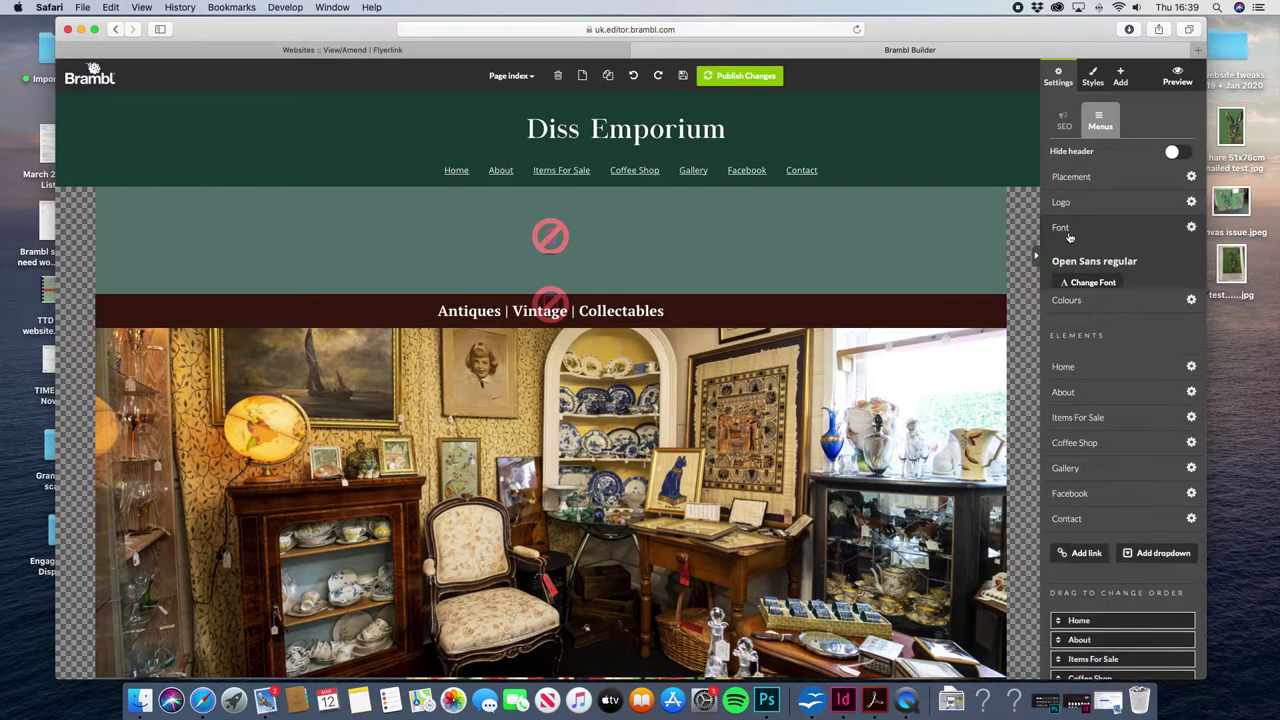
click(1062, 229)
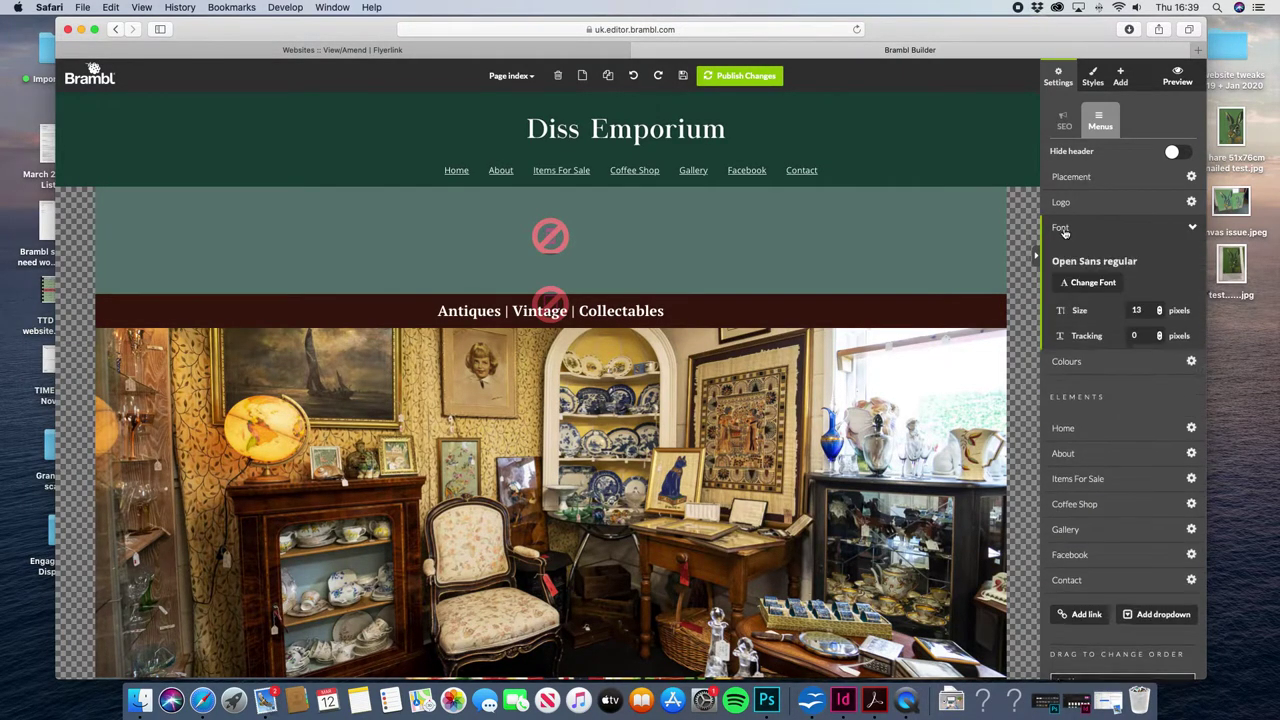
click(1086, 283)
click(1140, 297)
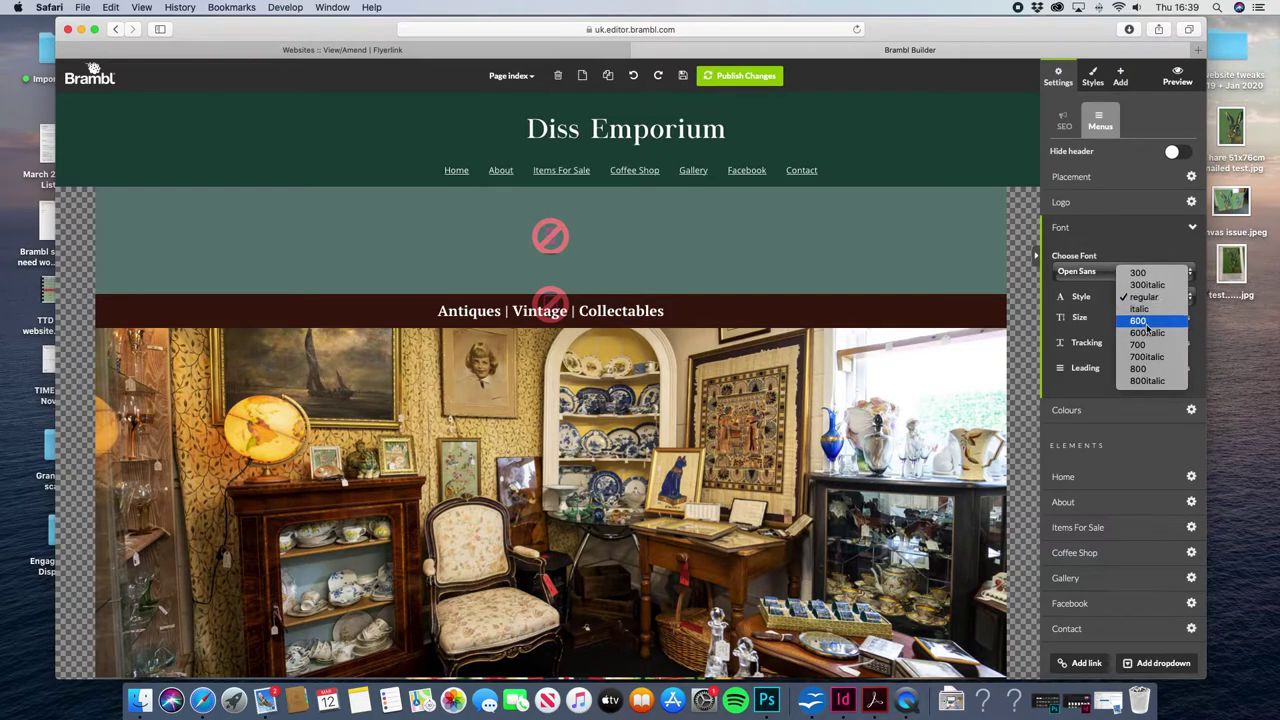
click(1146, 322)
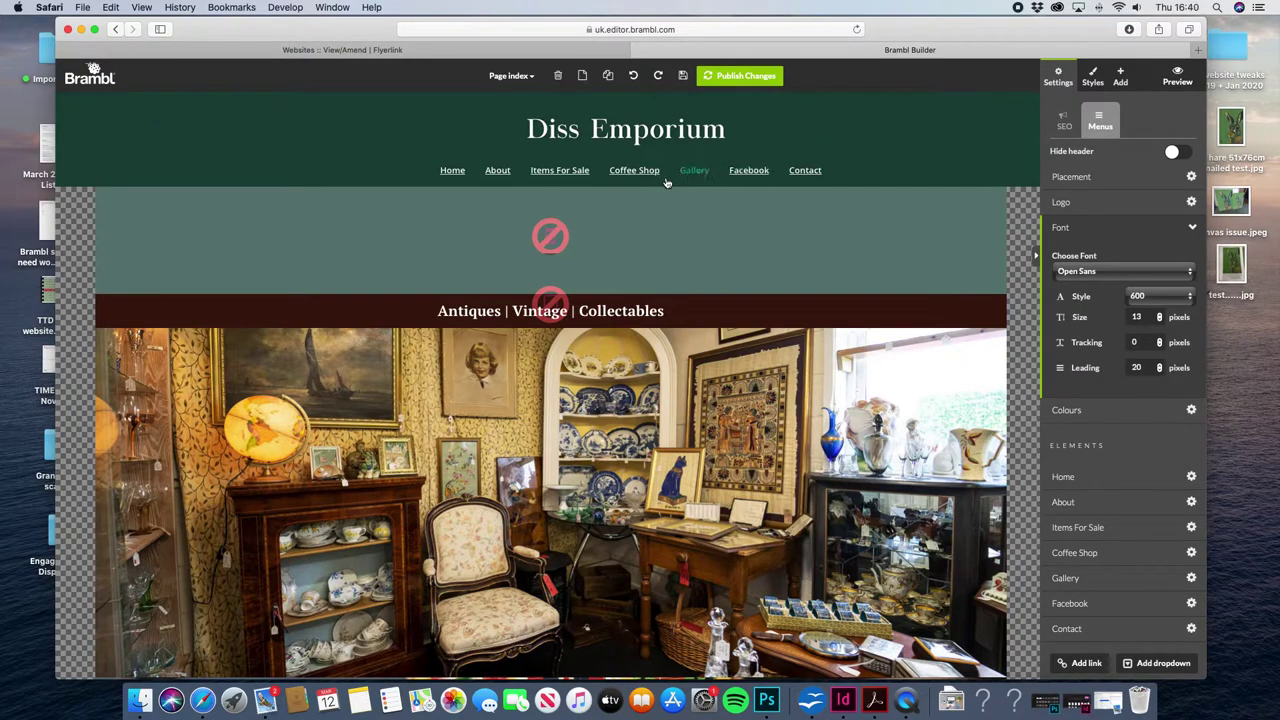
- Publish Changes and confirm with OK so the new header goes live
click(752, 79)
click(757, 373)
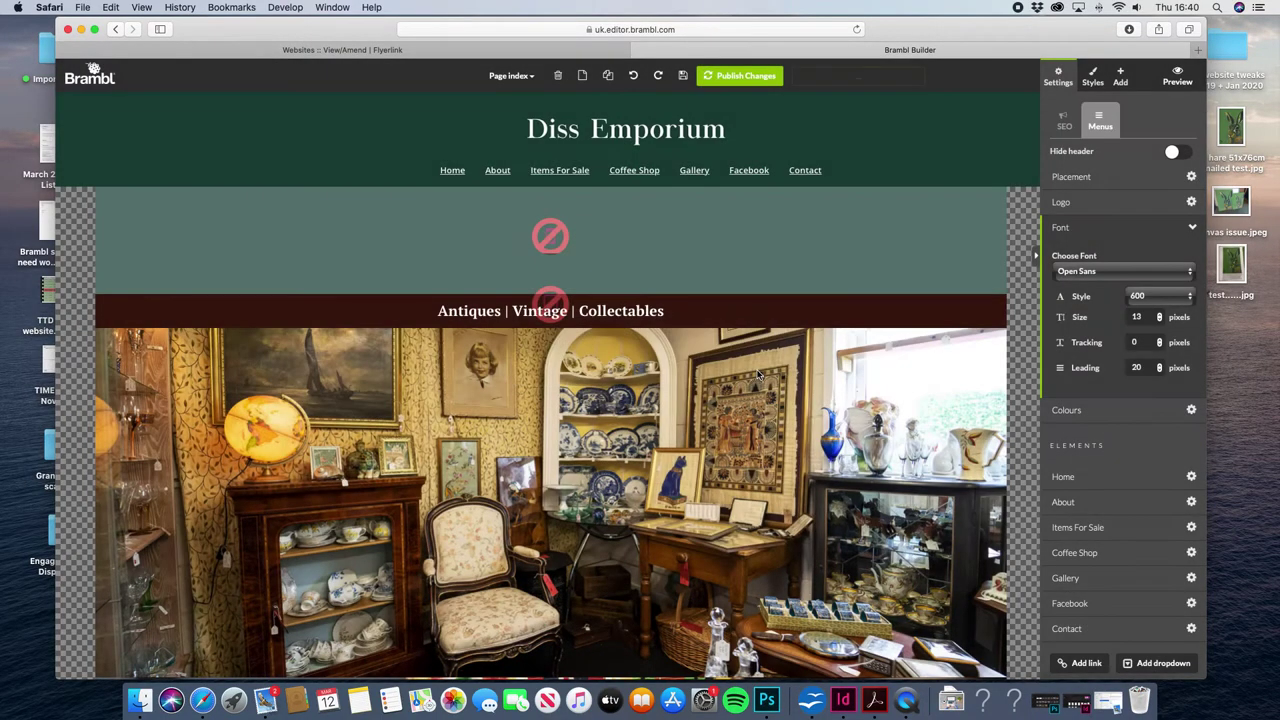